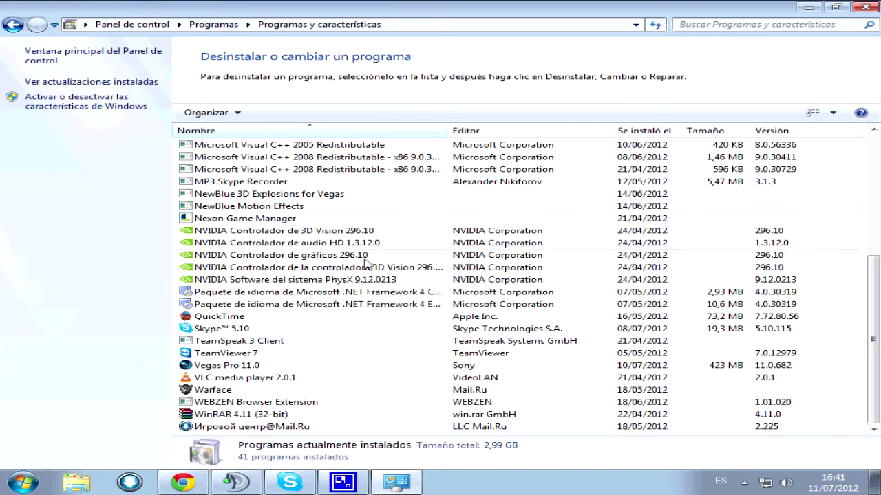
Step: Select Vegas Pro 11.0 in the installed programs list and view its available actions without applying any
left_click(296, 365)
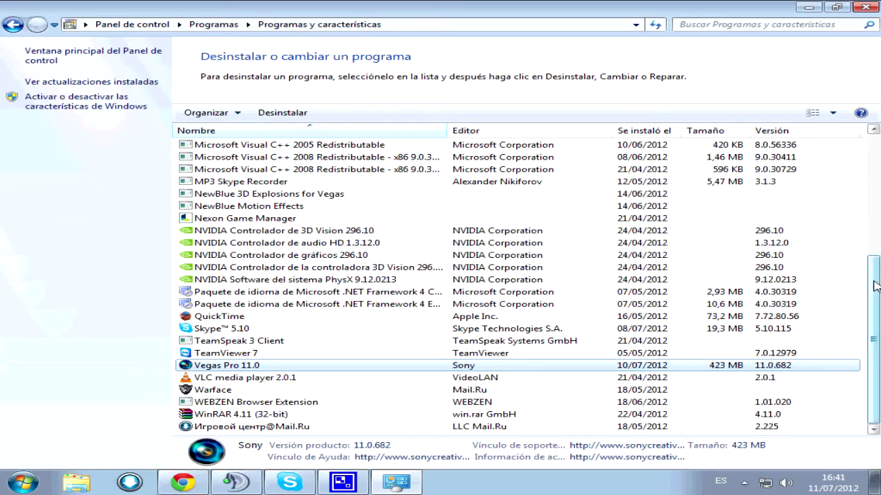
left_click(256, 295)
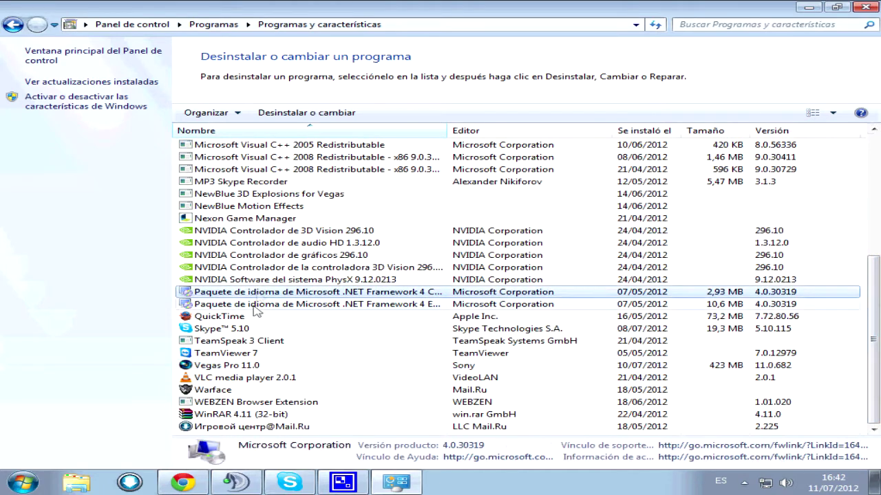
left_click(234, 365)
right_click(233, 363)
key("Escape")
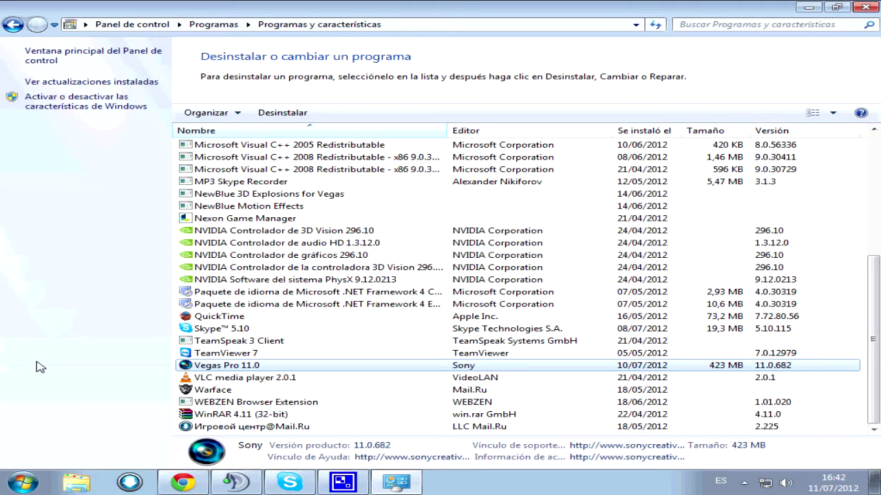
Step: Open the Archivos de programa folder on Disco local (C:)
left_click(28, 485)
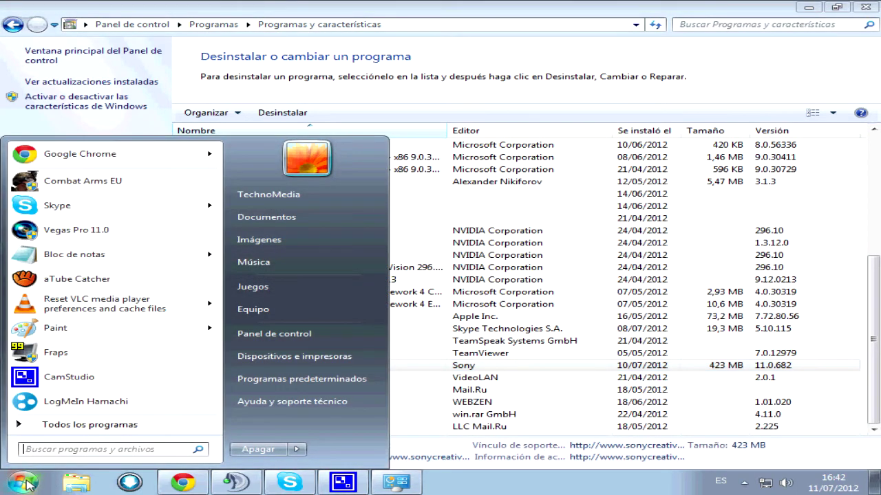
left_click(48, 452)
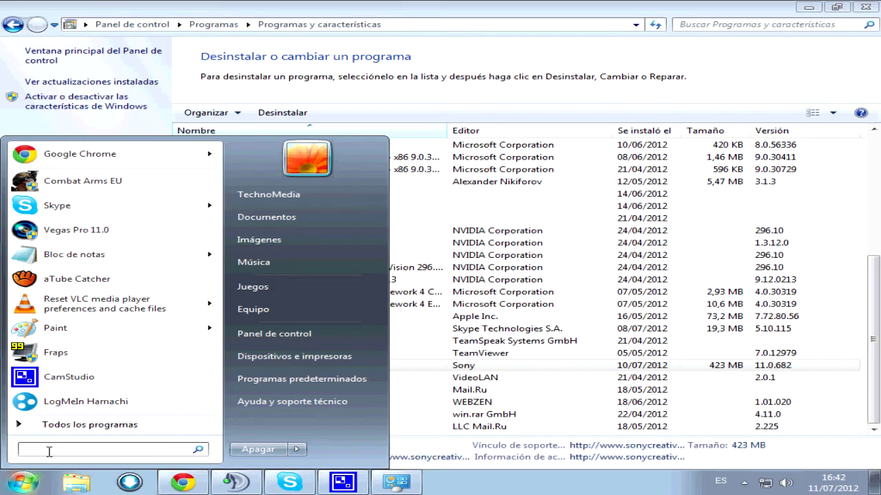
left_click(253, 309)
double_click(318, 112)
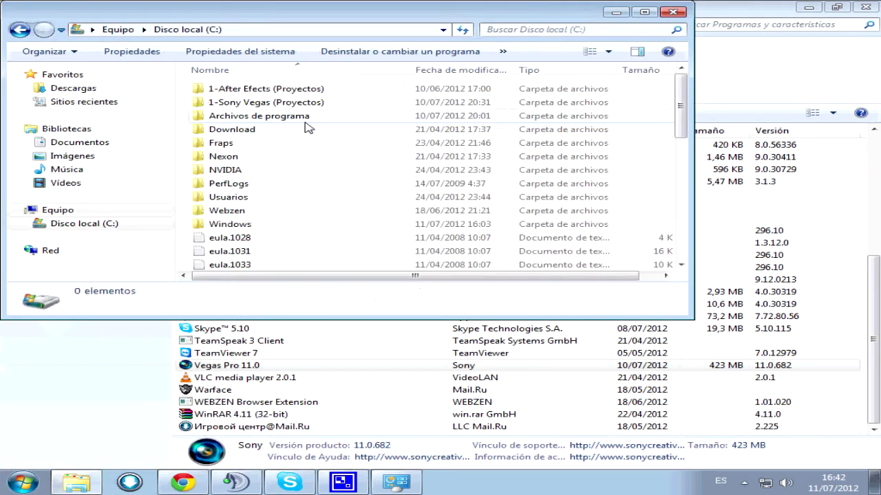
double_click(275, 118)
Step: Open the Sony folder in Archivos de programa and select its Vegas Pro 11.0 subfolder
scroll(351, 148, "down", 3)
scroll(330, 154, "up", 1)
scroll(323, 156, "up", 2)
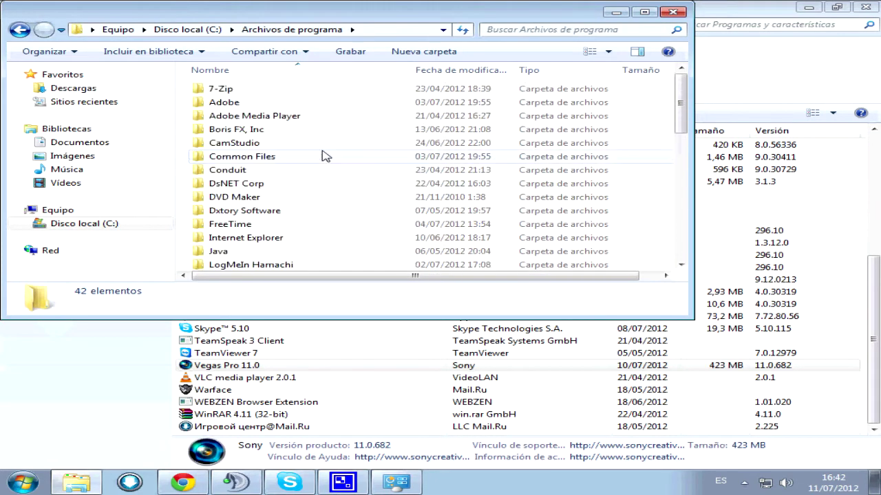
scroll(324, 159, "down", 4)
scroll(323, 158, "down", 1)
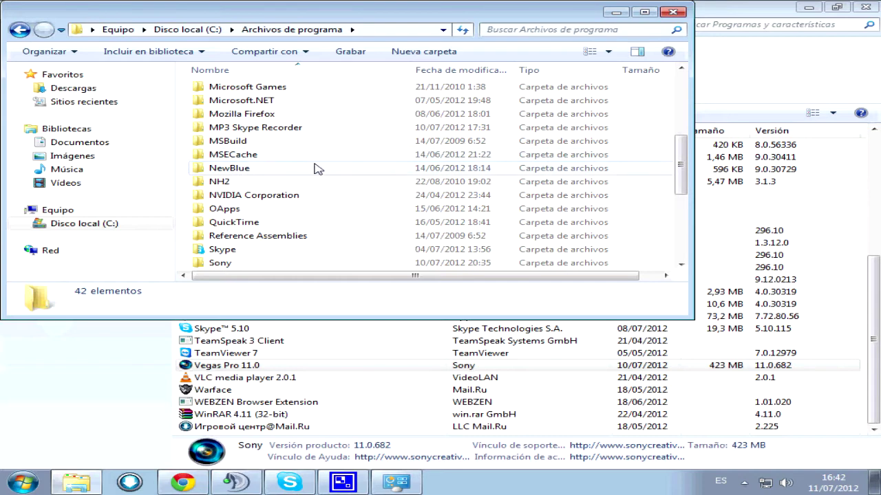
double_click(275, 260)
left_click(241, 104)
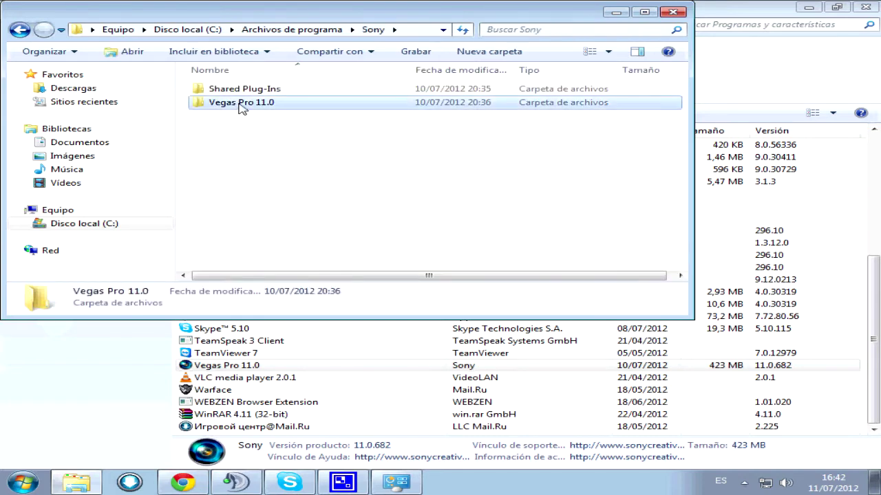
left_click(242, 89)
left_click(242, 105)
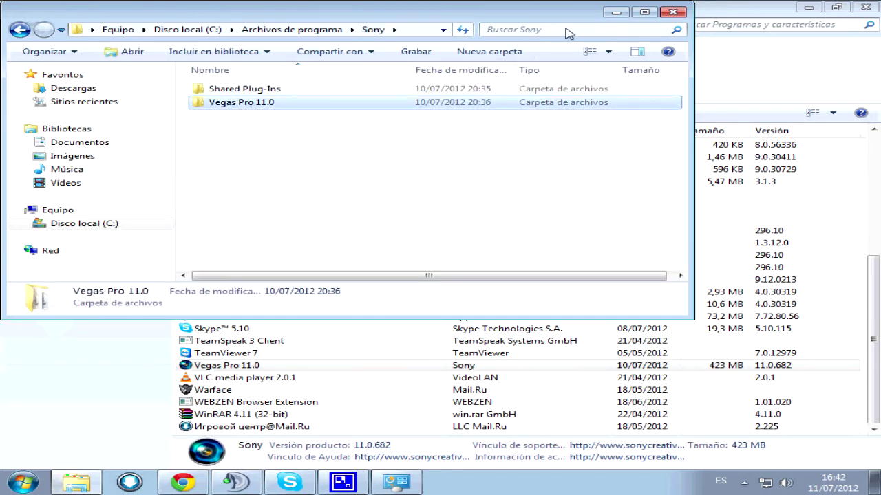
Step: Close the Sony folder window and get ready to search for a program in Windows
left_click(673, 12)
left_click(14, 484)
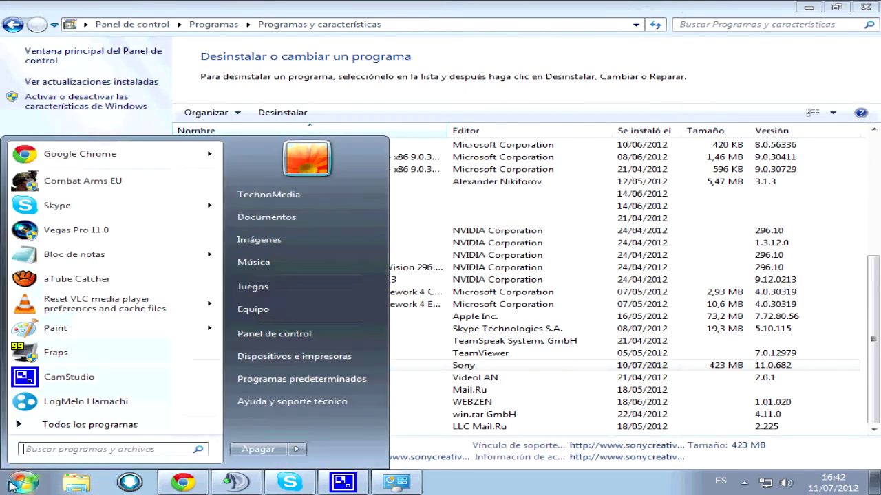
left_click(38, 451)
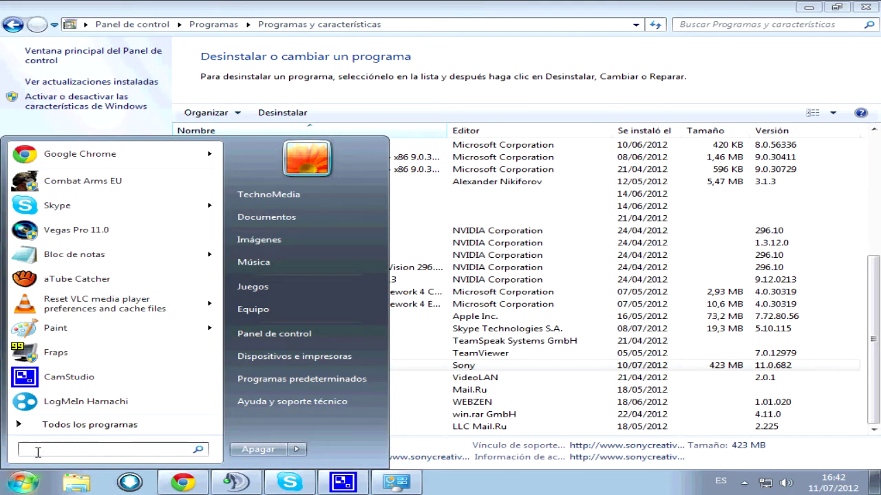
type("remedig")
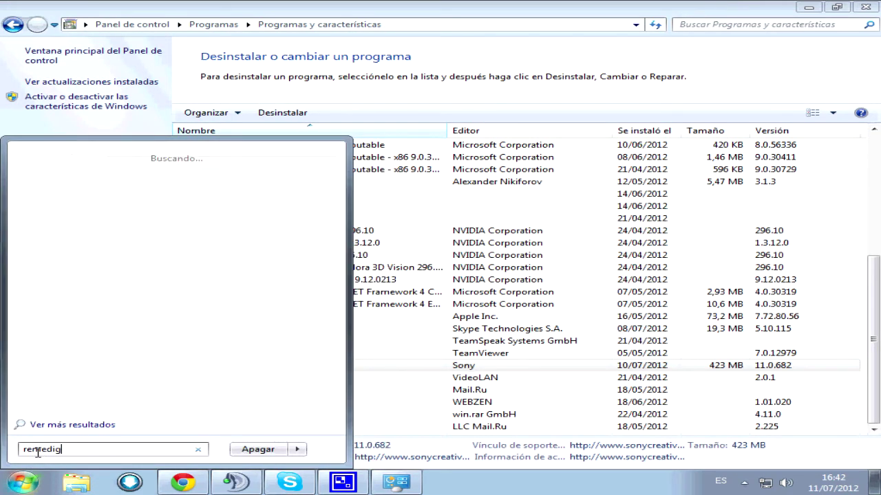
key("BackSpace")
key("BackSpace")
key("BackSpace")
key("BackSpace")
key("BackSpace")
key("BackSpace")
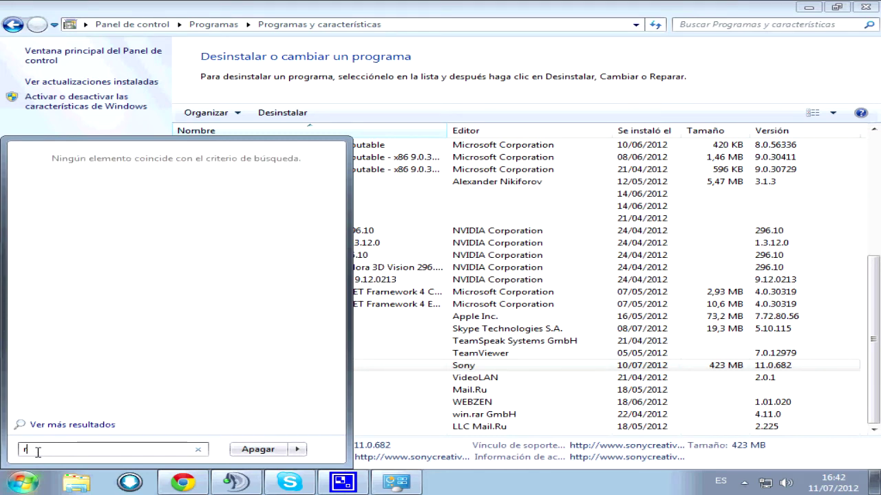
Step: Search for "ejecutar", open the Ejecutar dialog and run regedit from it
type("ejecutar")
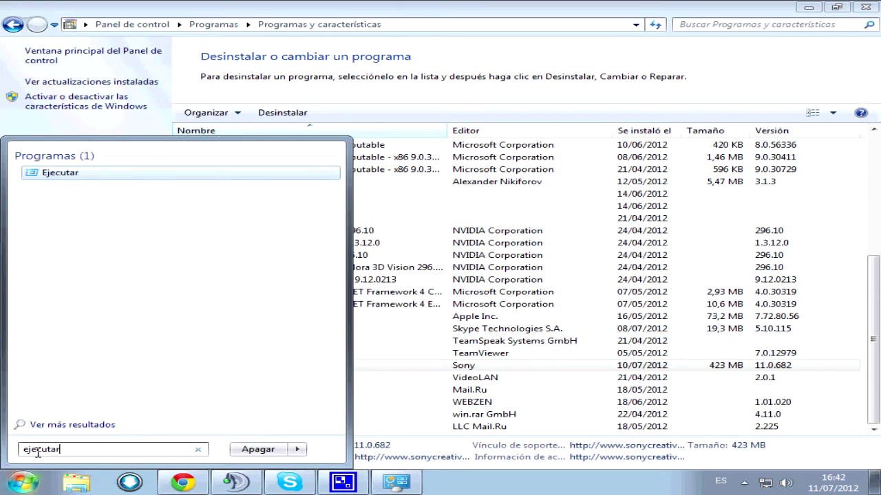
left_click(75, 174)
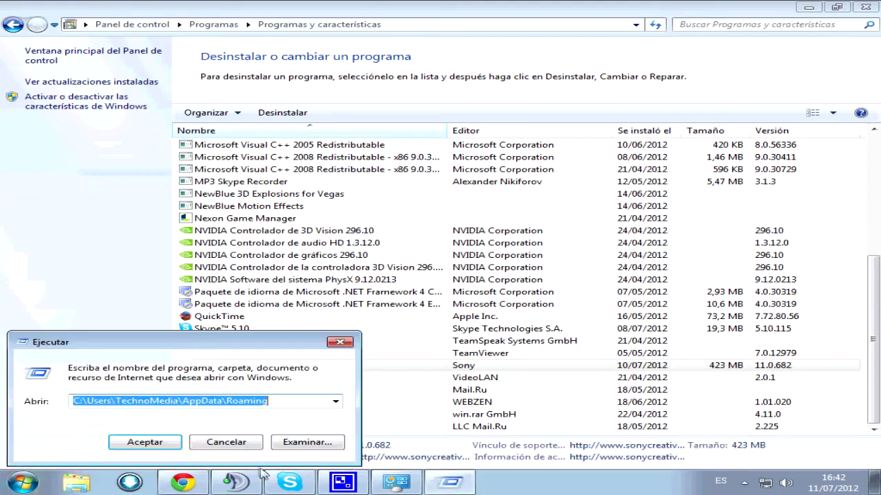
type("re")
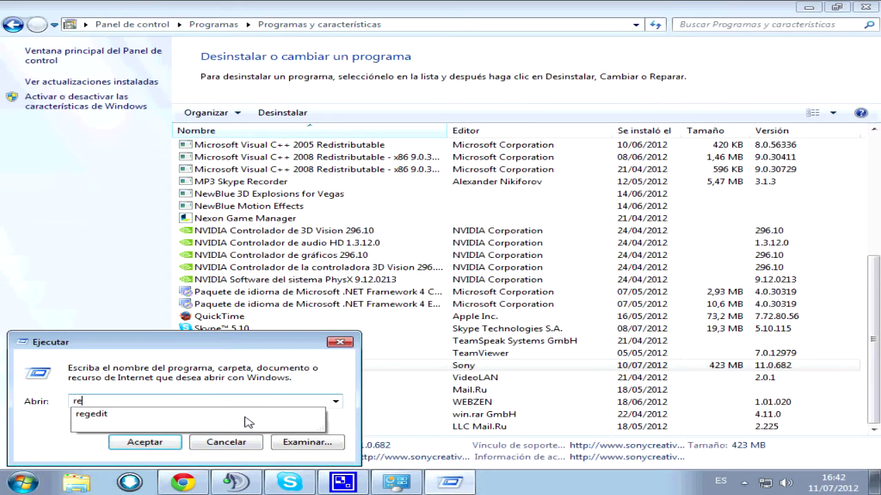
left_click(185, 414)
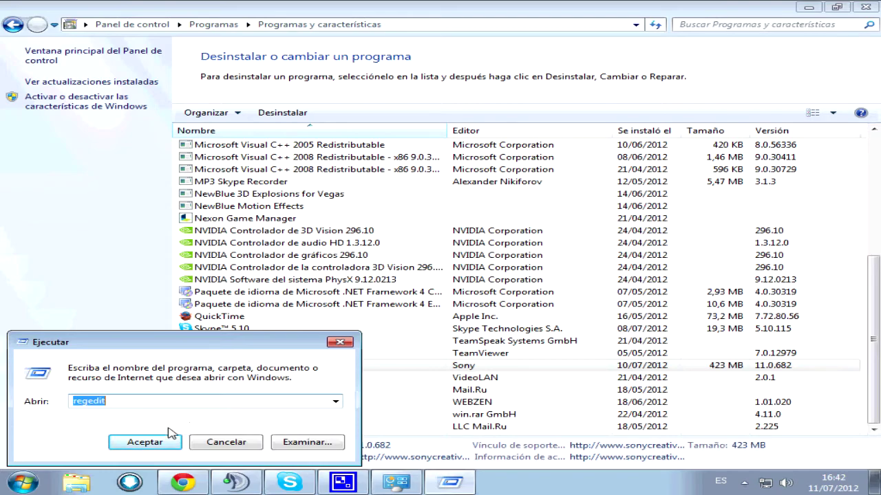
left_click(159, 443)
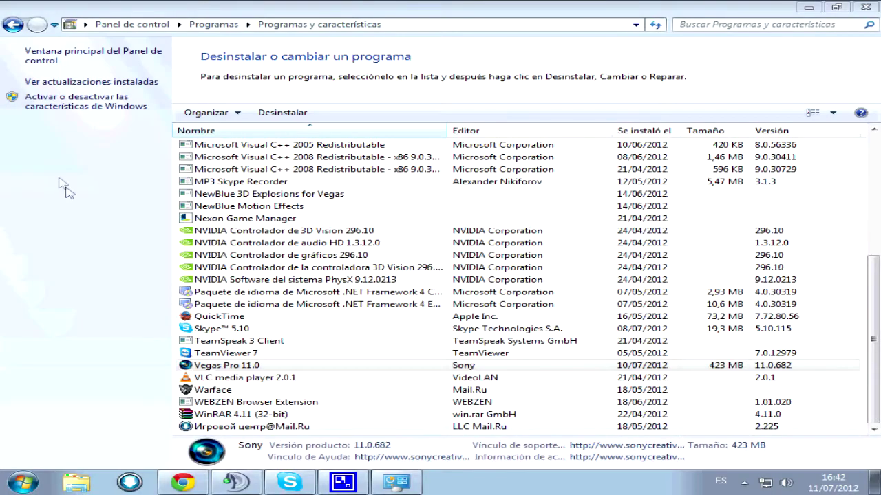
Step: Collapse the HKEY_CLASSES_ROOT branch in the registry tree and expand HKEY_CURRENT_USER
scroll(31, 66, "up", 1)
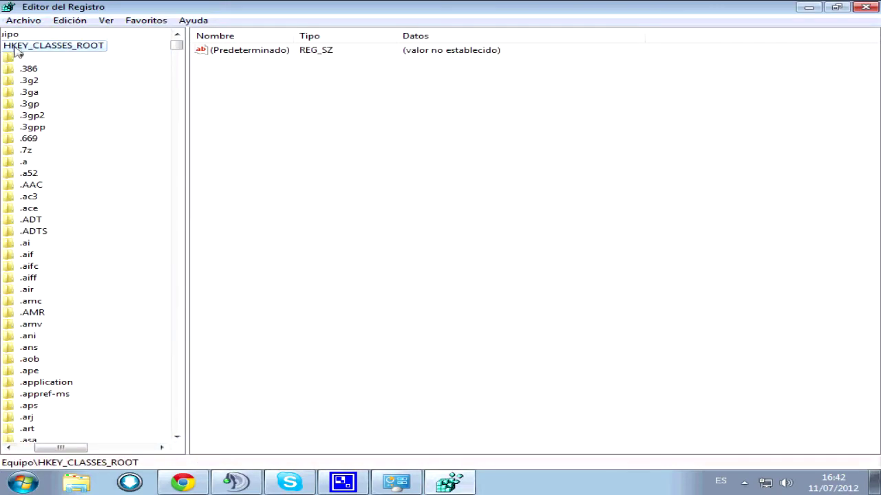
left_click_drag(61, 449, 44, 449)
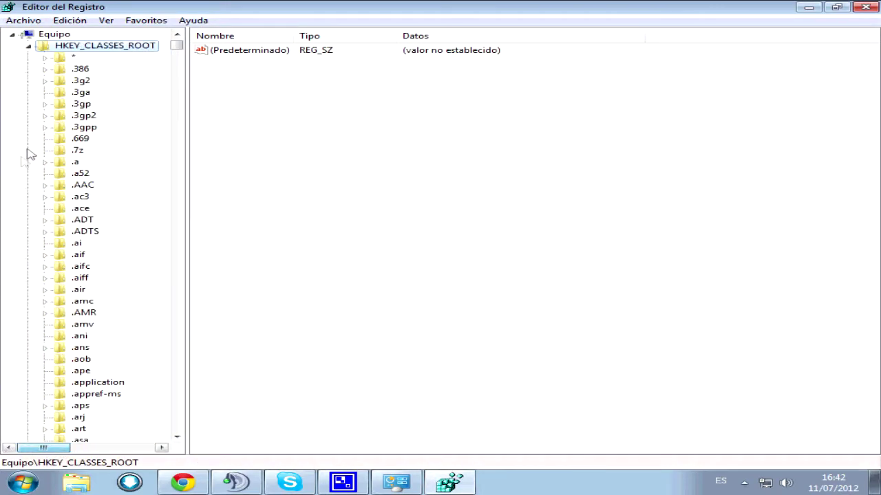
left_click(29, 47)
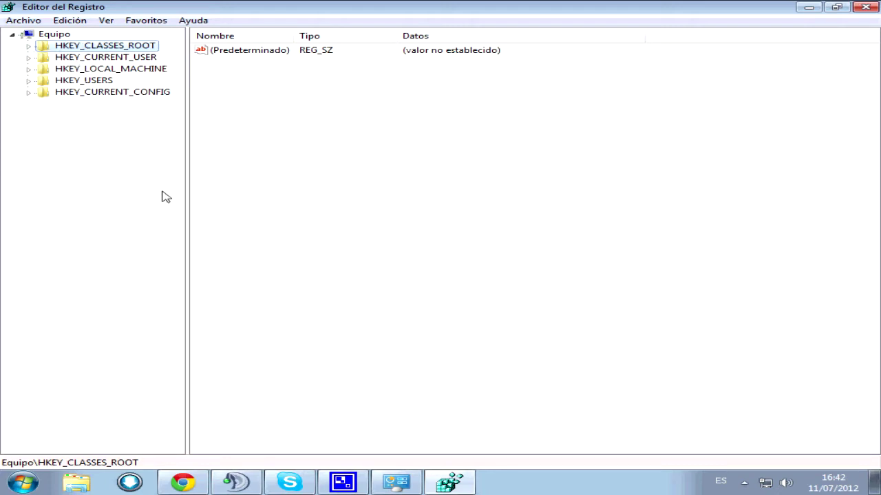
left_click(57, 59)
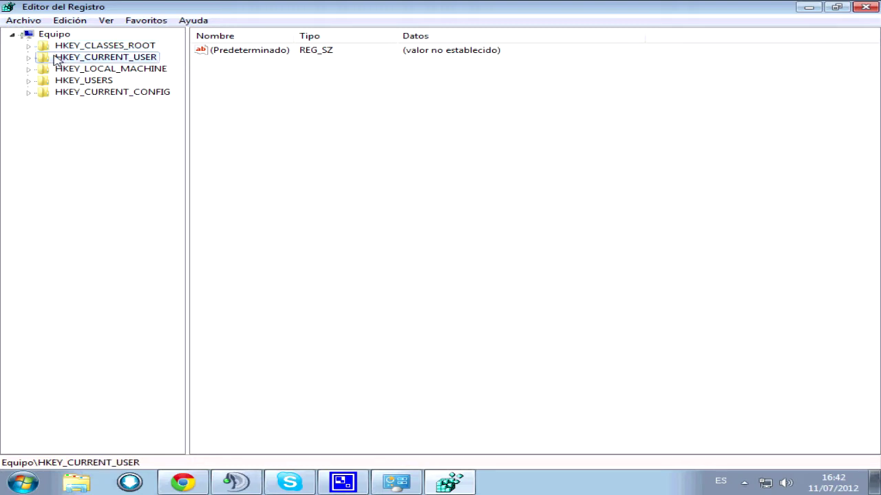
left_click(30, 60)
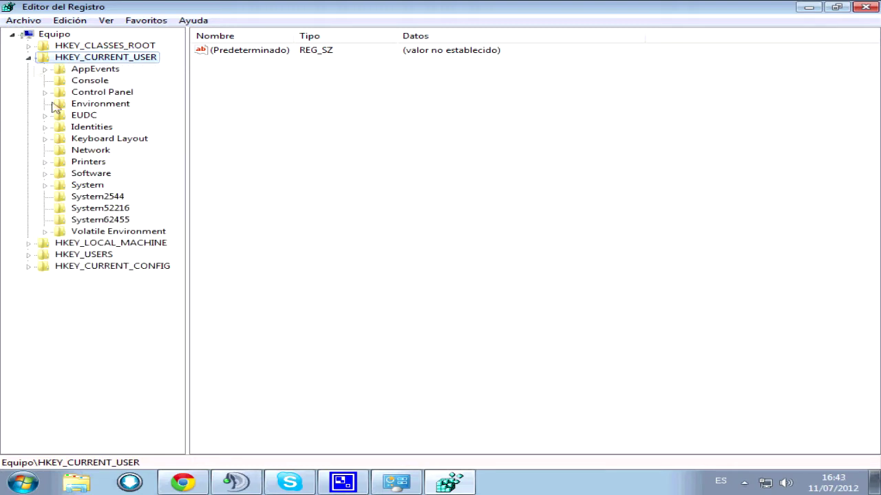
Step: Expand the Software key under HKEY_CURRENT_USER, select Sony Creative Software and widen the key tree to show its full name
left_click(43, 174)
scroll(52, 150, "up", 1)
scroll(47, 150, "down", 4)
scroll(47, 150, "down", 2)
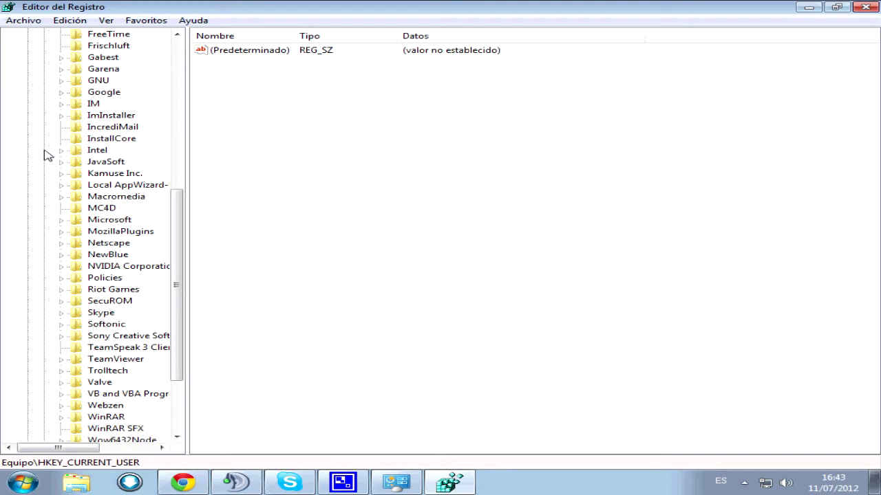
left_click(122, 336)
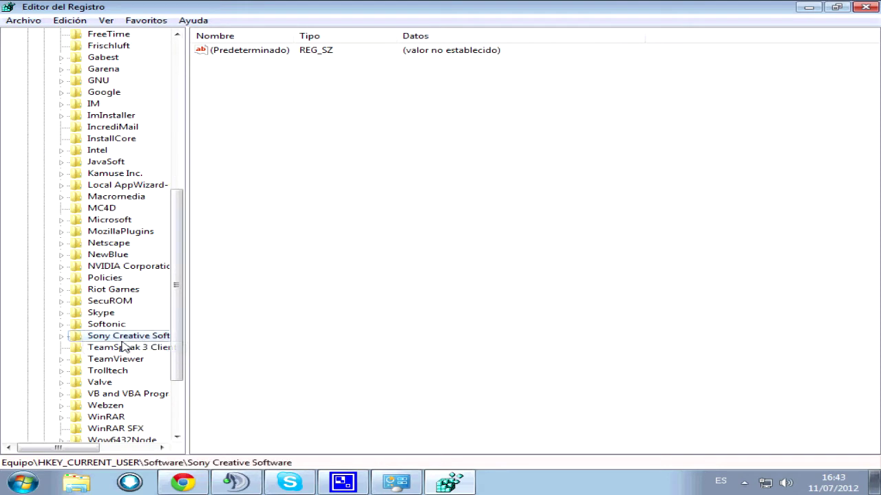
scroll(134, 348, "down", 1)
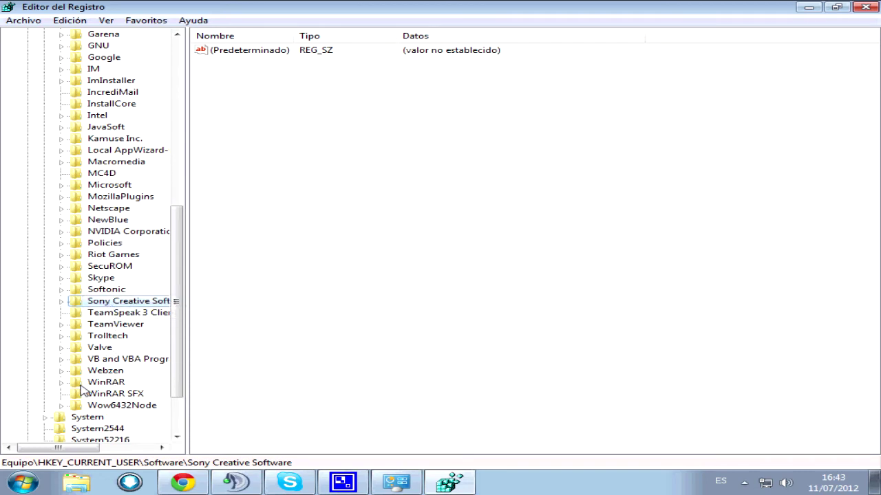
left_click_drag(188, 328, 224, 323)
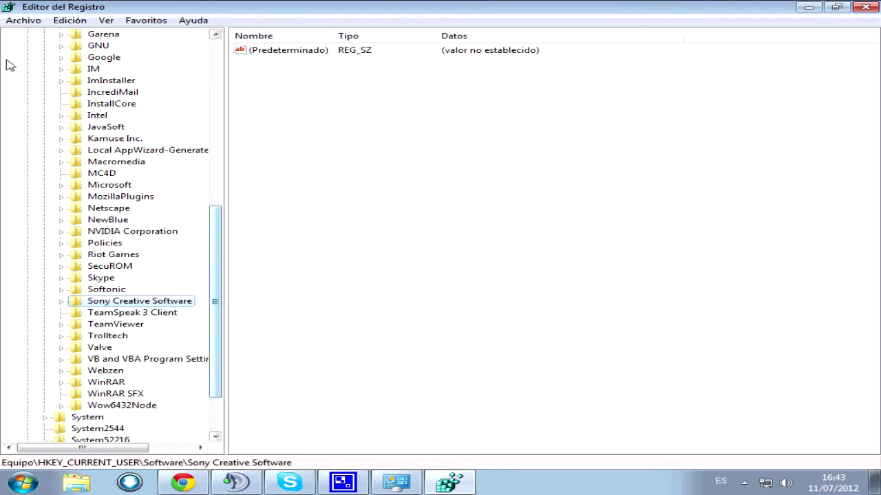
Step: Collapse the HKEY_CURRENT_USER branch and close the Registry Editor
scroll(9, 65, "up", 10)
left_click(28, 58)
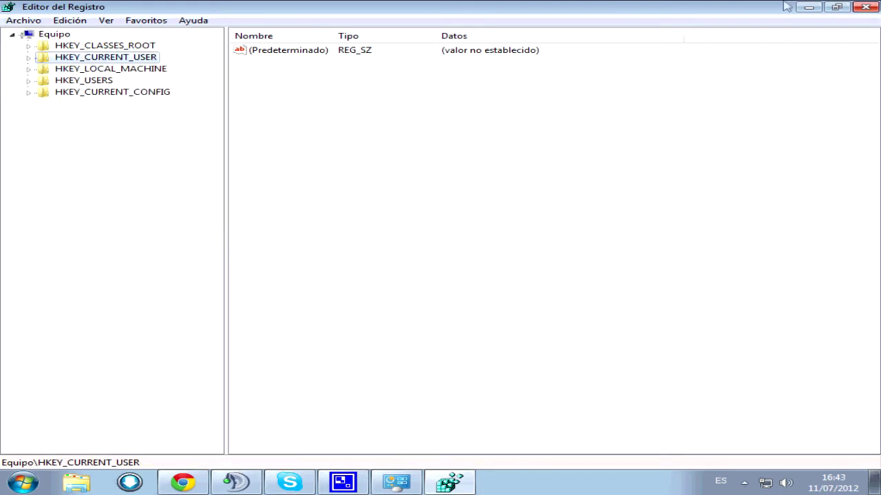
left_click(865, 7)
Step: Open the Roaming folder by running %appdata% from the Windows search
left_click(24, 482)
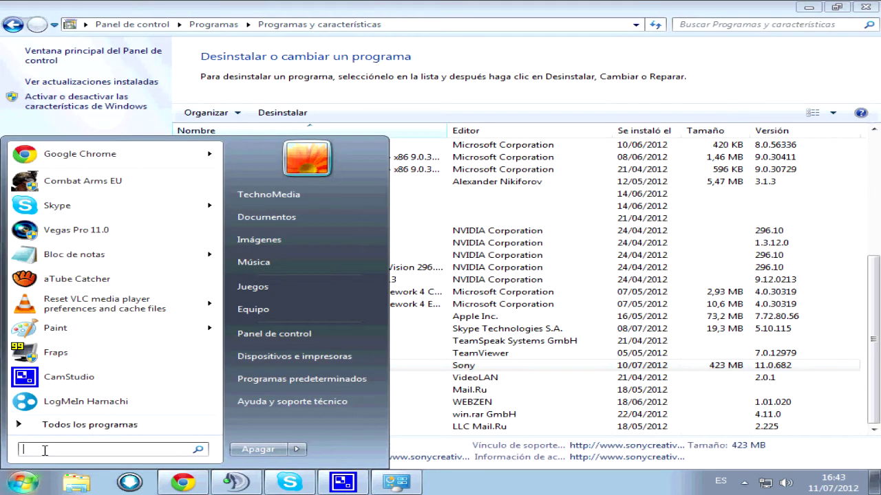
type("%")
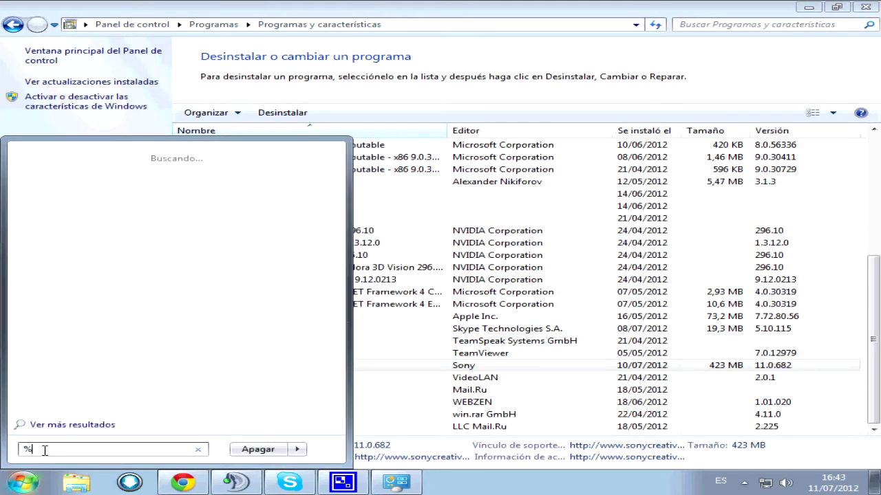
type("appdata%")
key("Return")
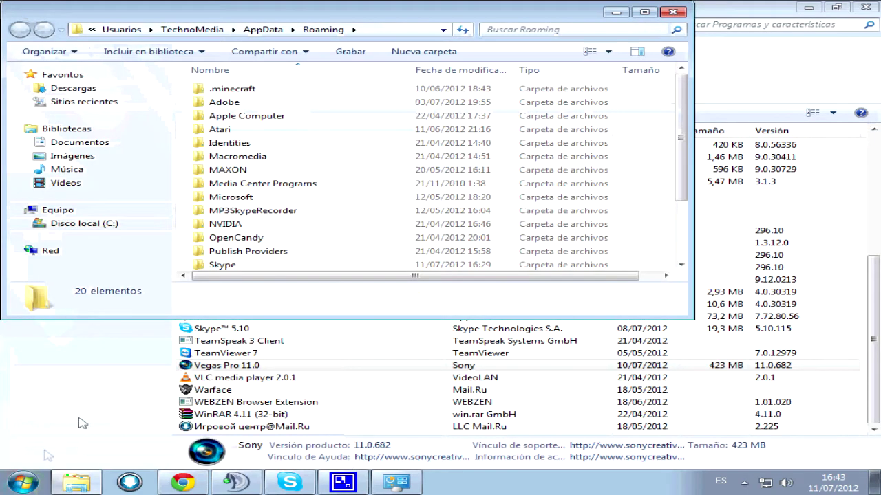
Step: Maximize the Roaming window, view the contents of its Sony subfolder and return to Roaming
double_click(359, 15)
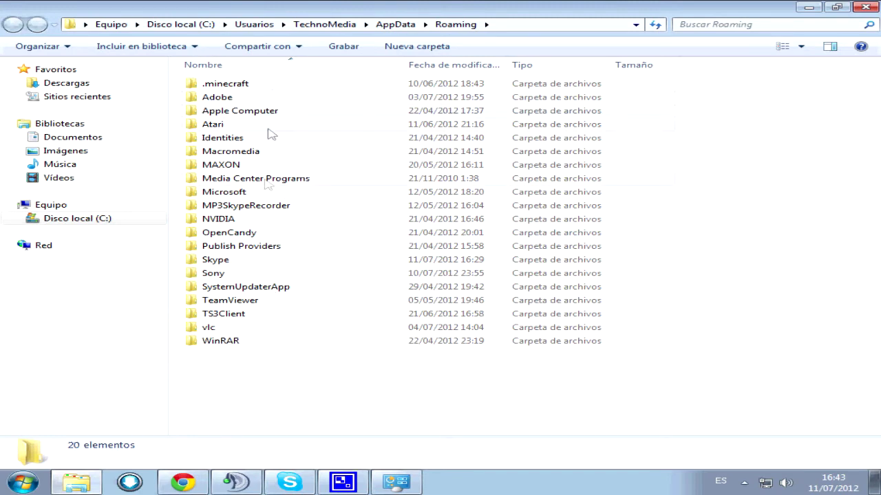
double_click(242, 277)
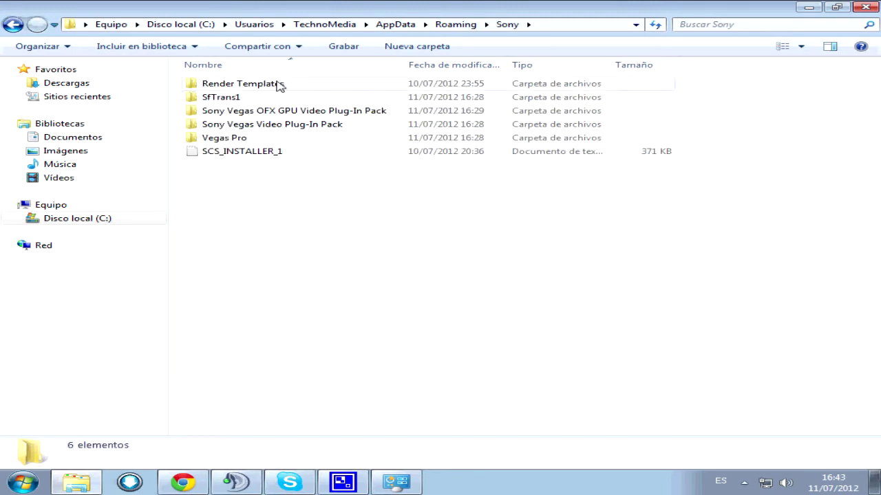
left_click(13, 24)
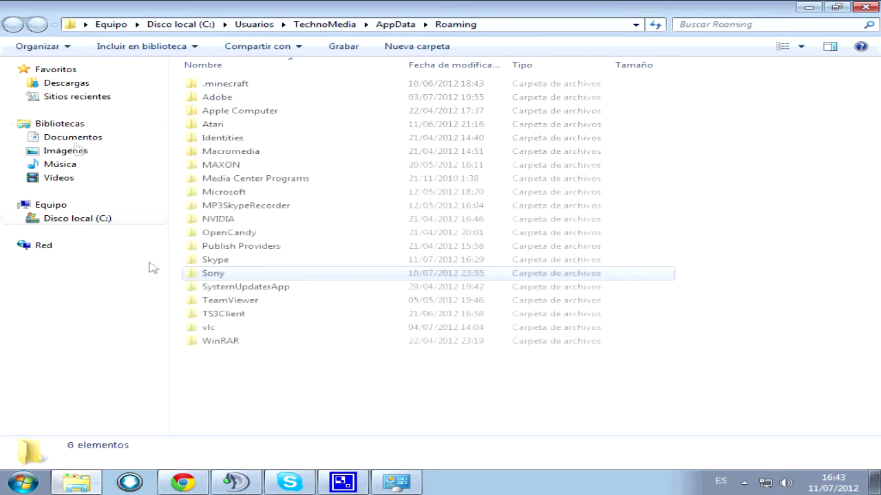
Step: Bring up the available actions for the Sony folder in Roaming, dismiss them without deleting the folder, and close the window
right_click(210, 281)
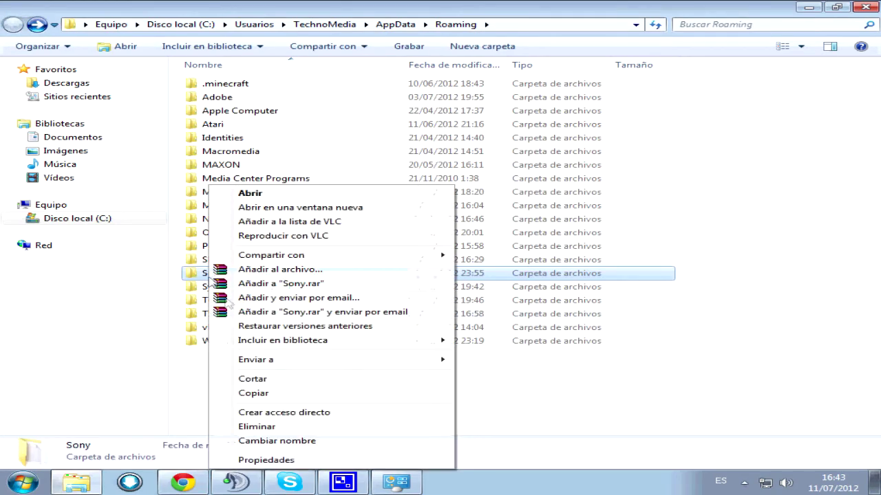
left_click(207, 428)
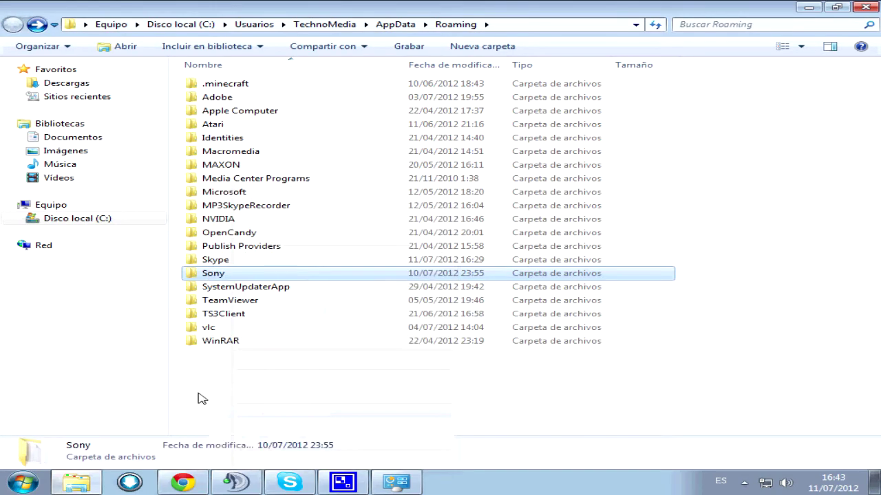
left_click(868, 10)
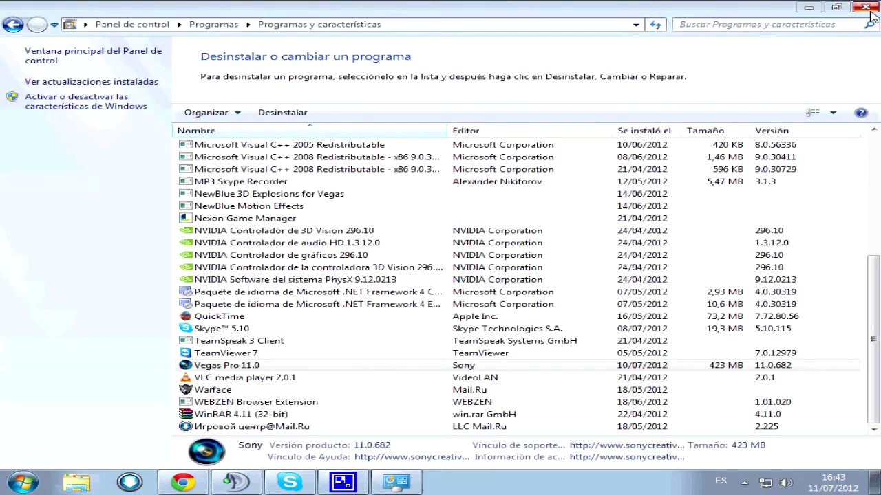
Step: Open the Sony folder inside Archivos de programa on Disco local (C:) to view its contents
left_click(23, 483)
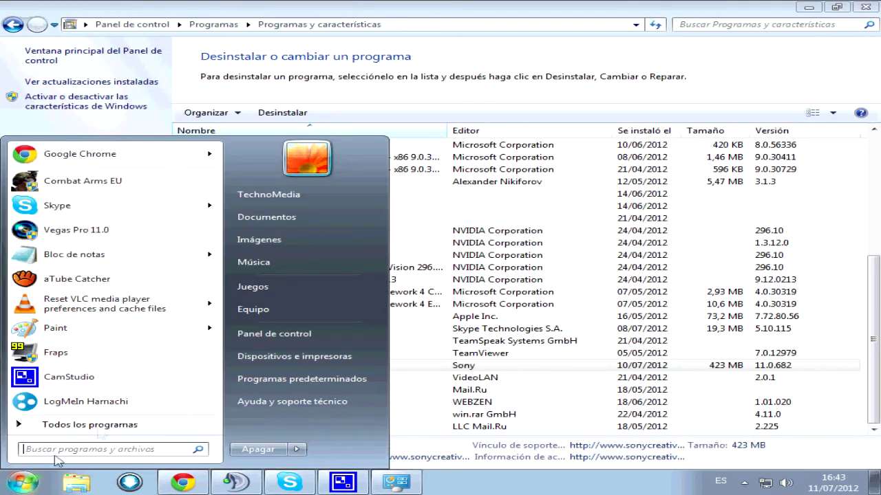
left_click(253, 309)
double_click(275, 103)
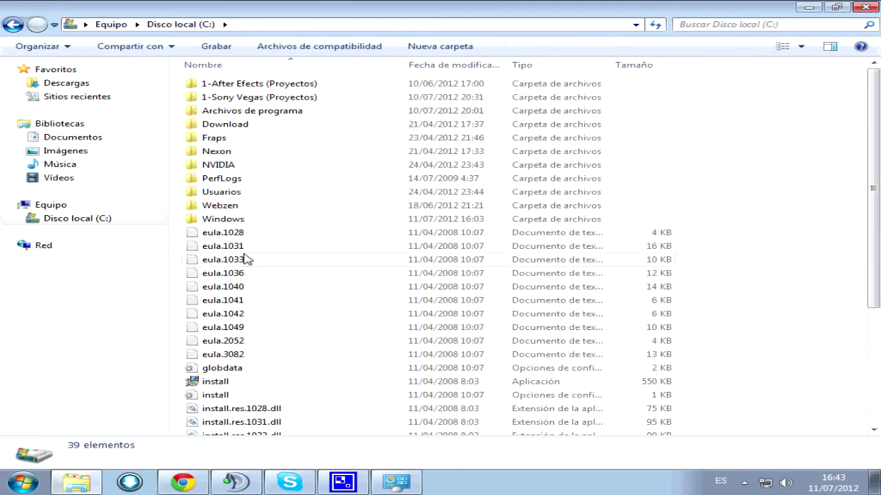
double_click(234, 112)
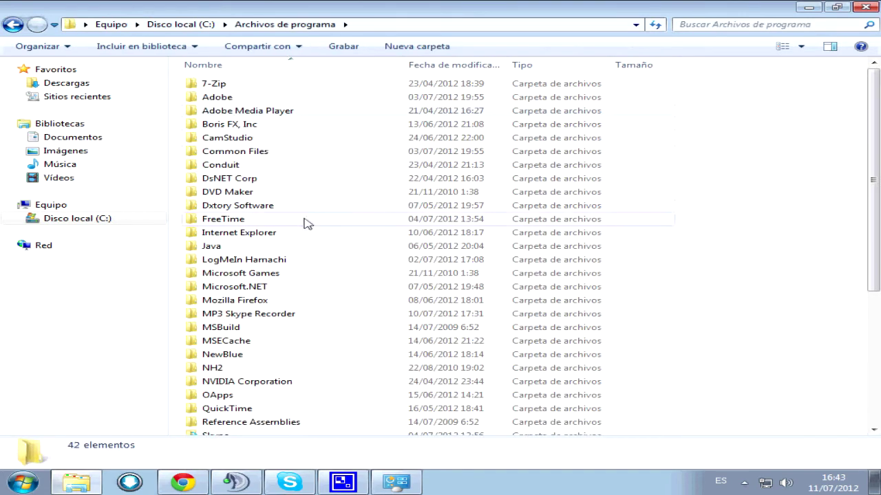
scroll(289, 255, "down", 4)
double_click(258, 295)
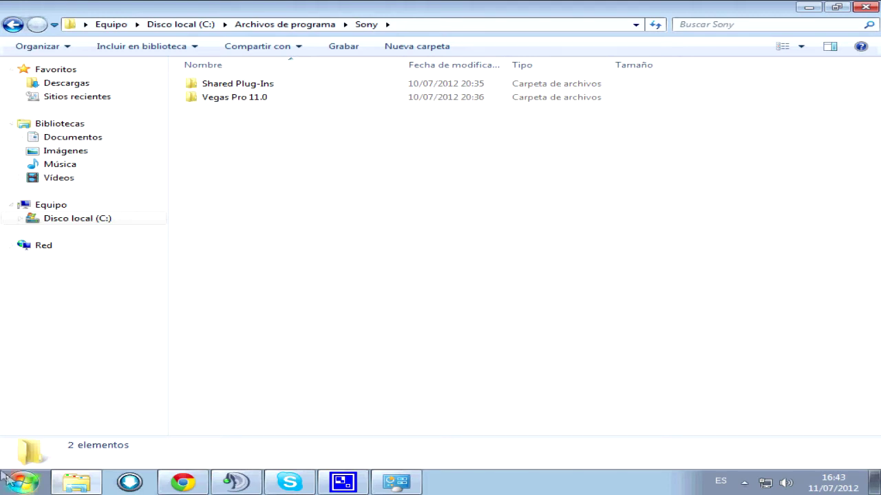
Step: Return to Archivos de programa, leave the Sony folder selected without renaming it, and close the window
key("BackSpace")
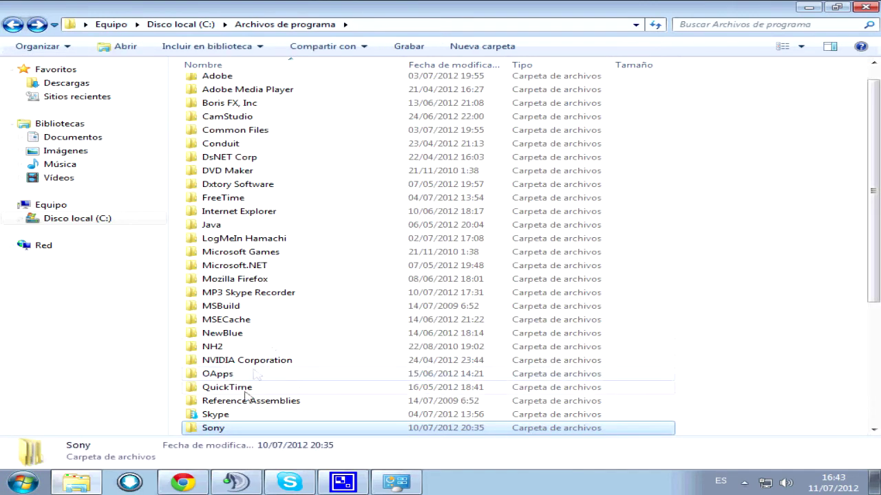
left_click(230, 430)
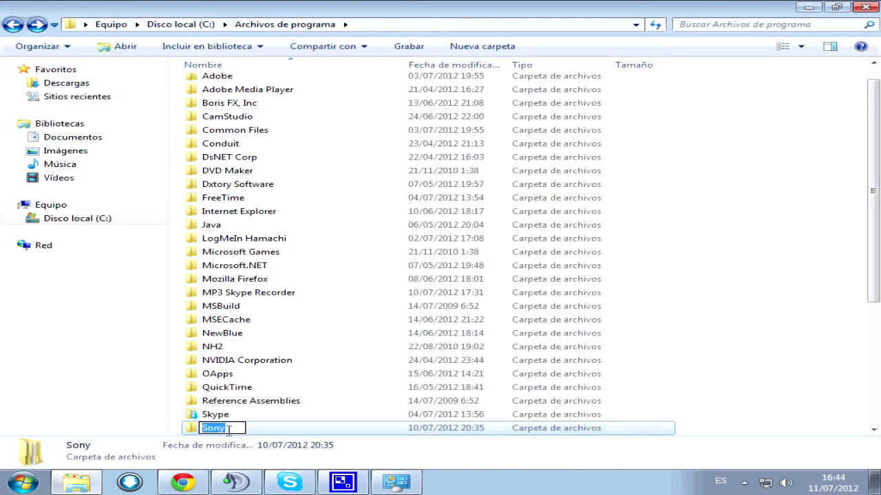
left_click(197, 432)
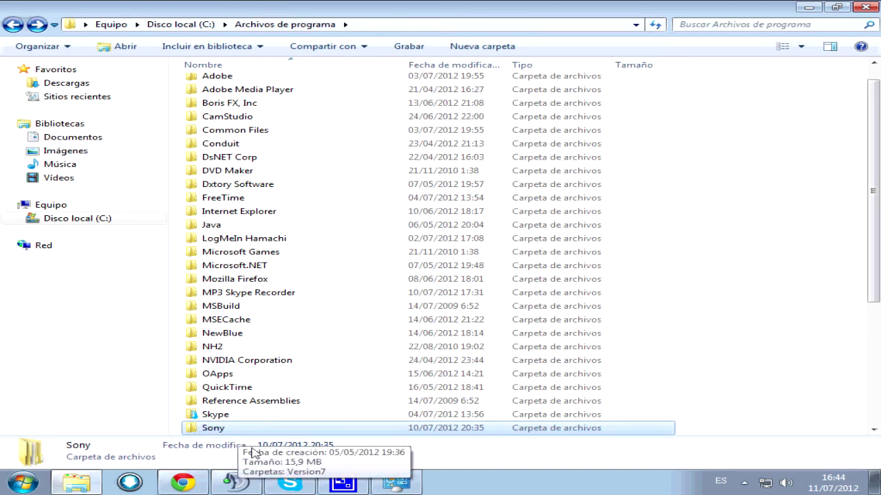
left_click(866, 7)
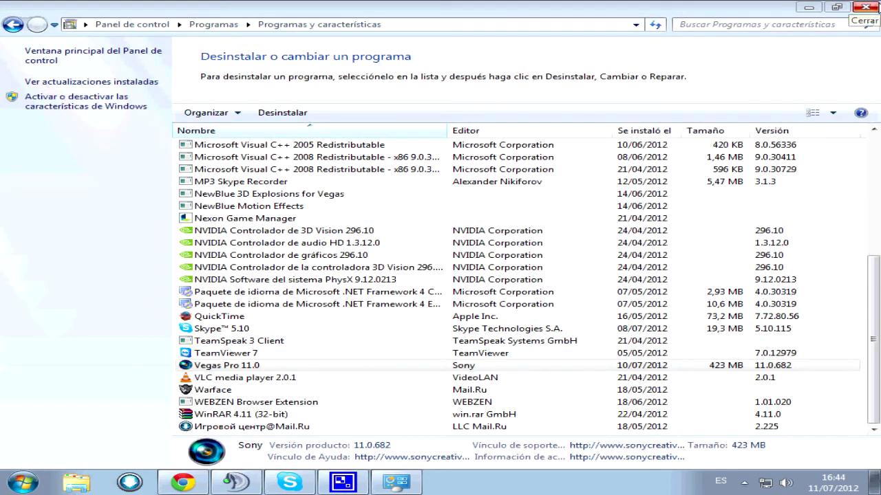